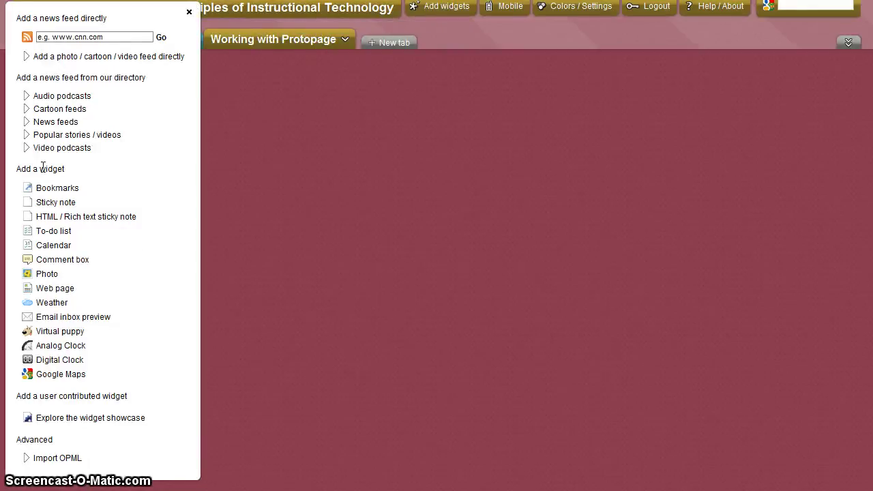
# - Place a new HTML / Rich text sticky note on the Working with Protopage tab and open its editor
pyautogui.click(88, 218)
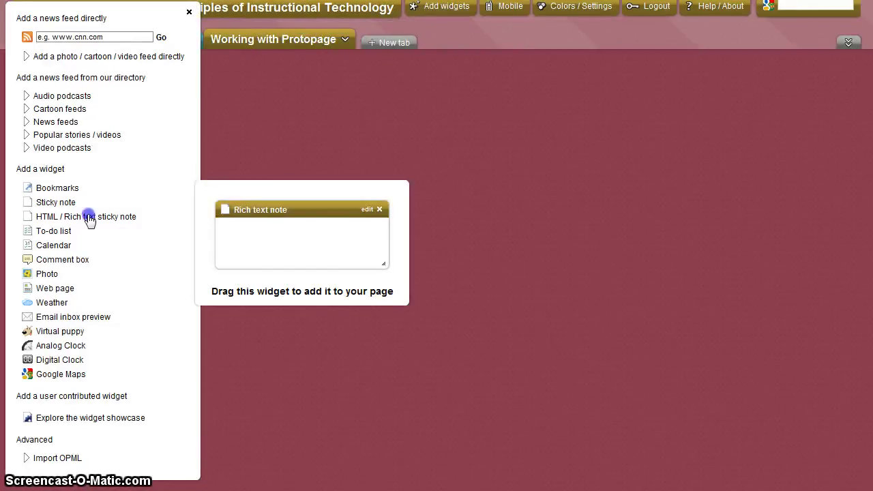
pyautogui.moveTo(256, 213); pyautogui.dragTo(63, 73)
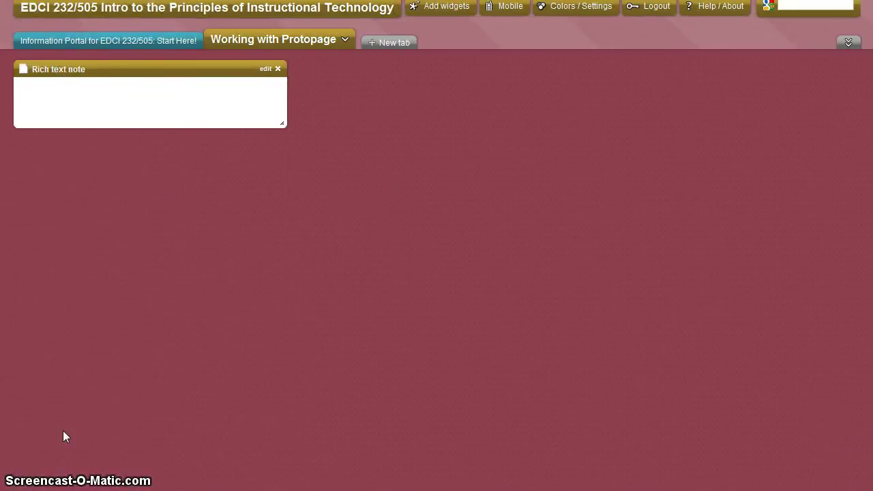
pyautogui.click(265, 69)
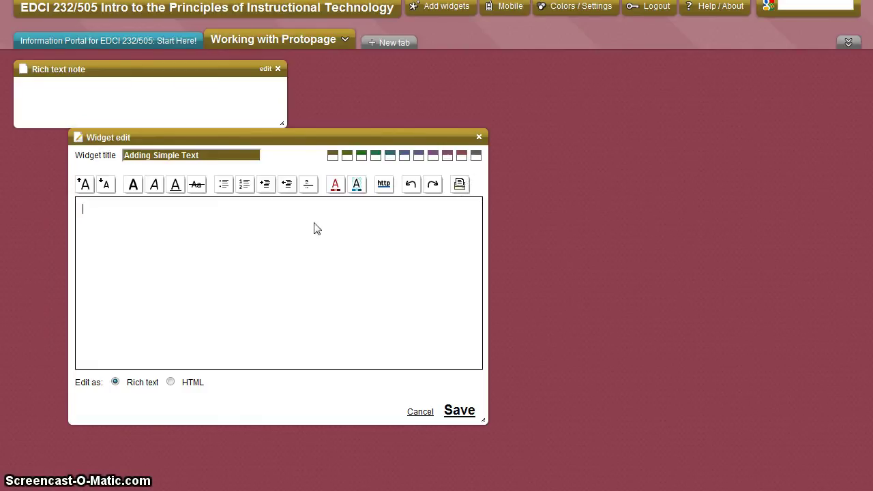
# - Paste the portal-building instructions into the 'Adding Simple Text' note and save it
pyautogui.hotkey('ctrl', 'v')
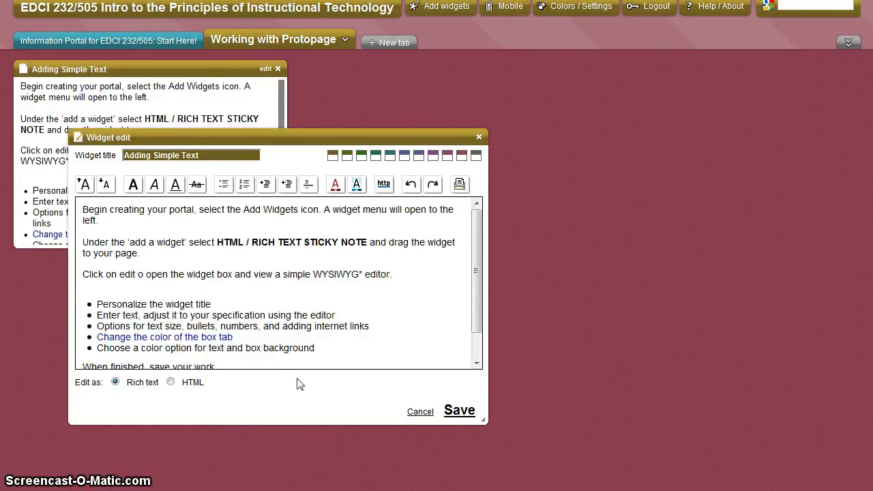
pyautogui.click(460, 412)
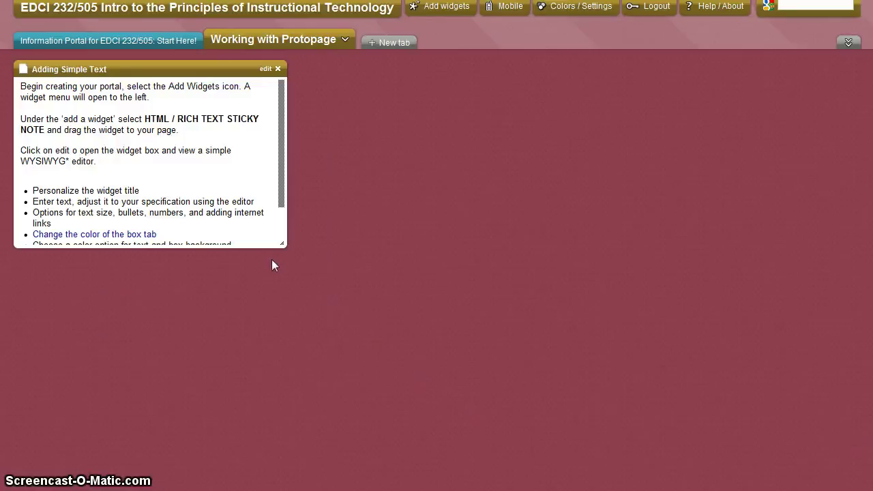
# - Enlarge the Adding Simple Text note to show all its text and move it to the left side
pyautogui.moveTo(279, 244); pyautogui.dragTo(318, 286)
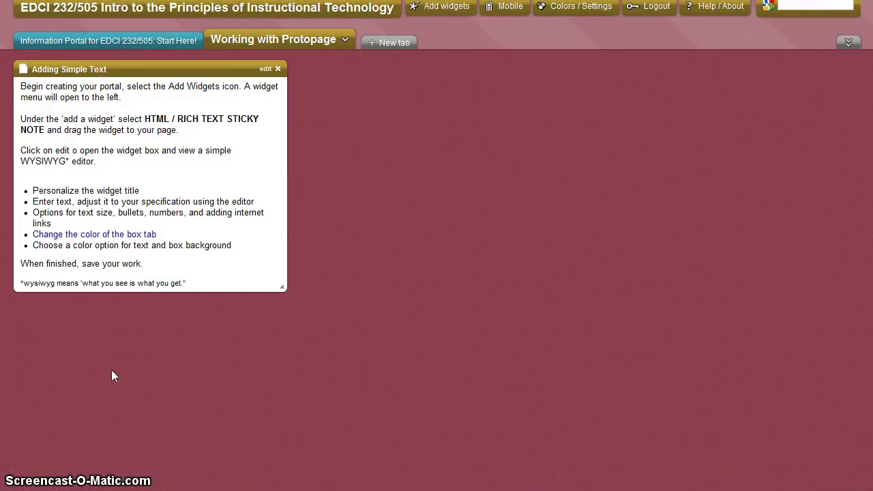
pyautogui.moveTo(141, 64); pyautogui.dragTo(181, 61)
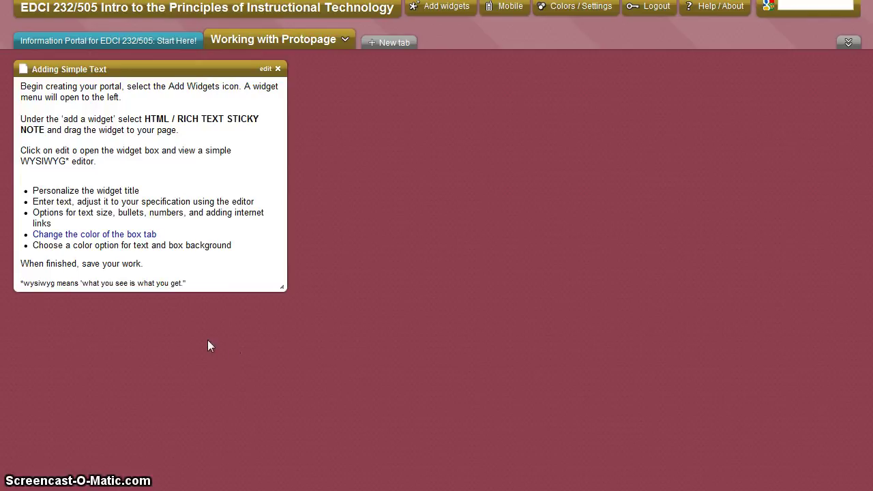
# - Drop a second HTML / Rich text sticky note beside the Adding Simple Text widget
pyautogui.click(447, 6)
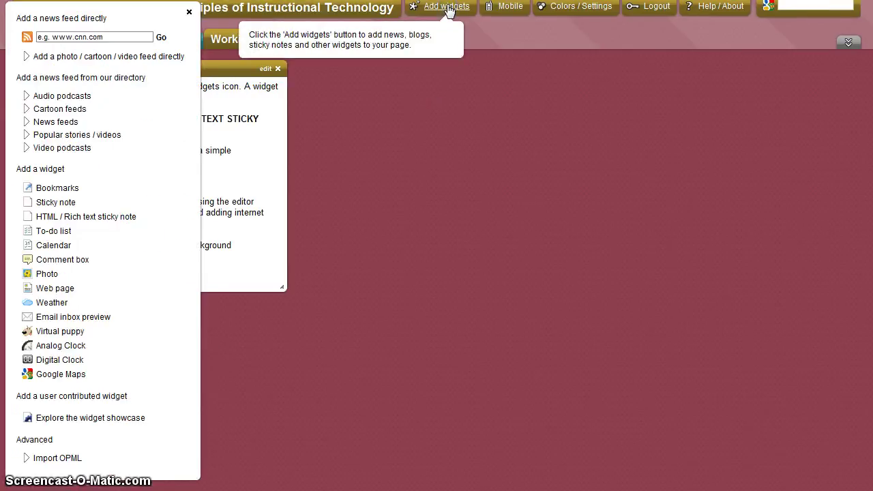
pyautogui.click(121, 217)
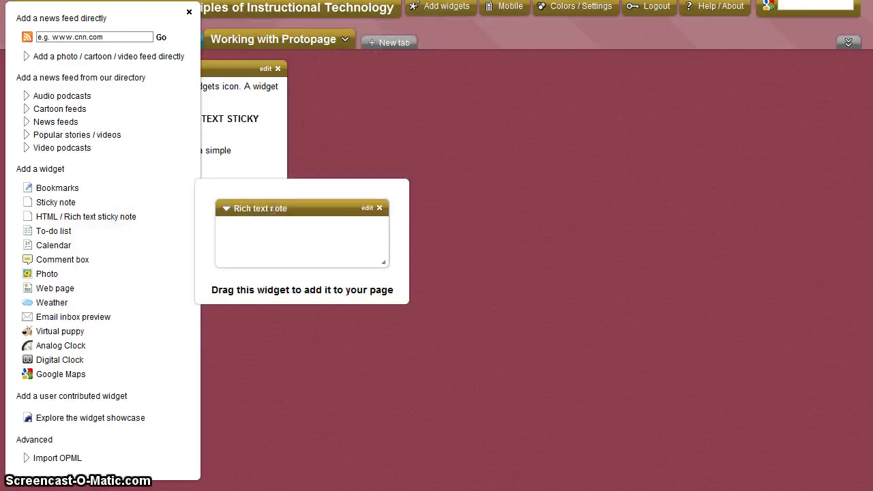
pyautogui.moveTo(272, 208); pyautogui.dragTo(408, 84)
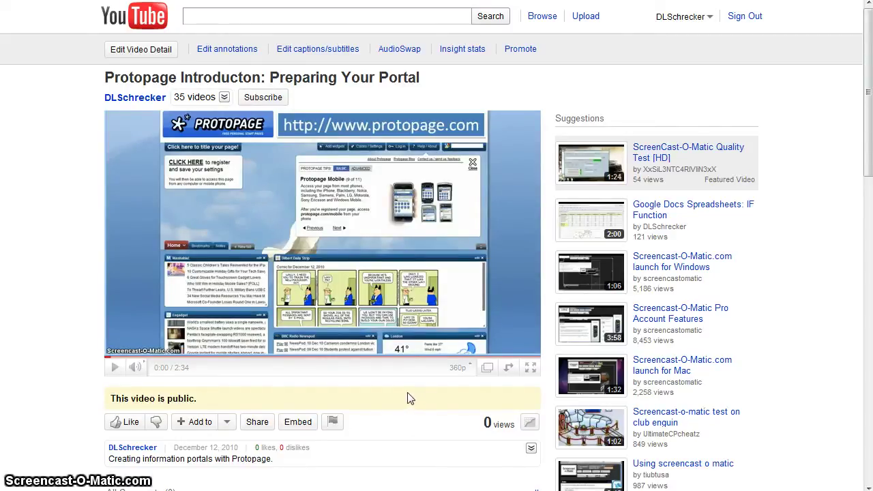
# - Get the video's 560×340 embed code without related videos, orange scheme, and select it
pyautogui.click(298, 423)
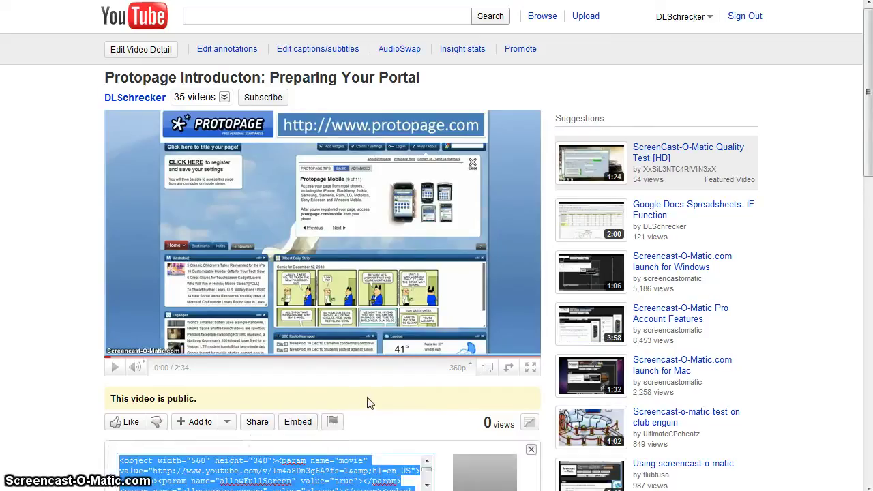
pyautogui.moveTo(866, 162); pyautogui.dragTo(866, 267)
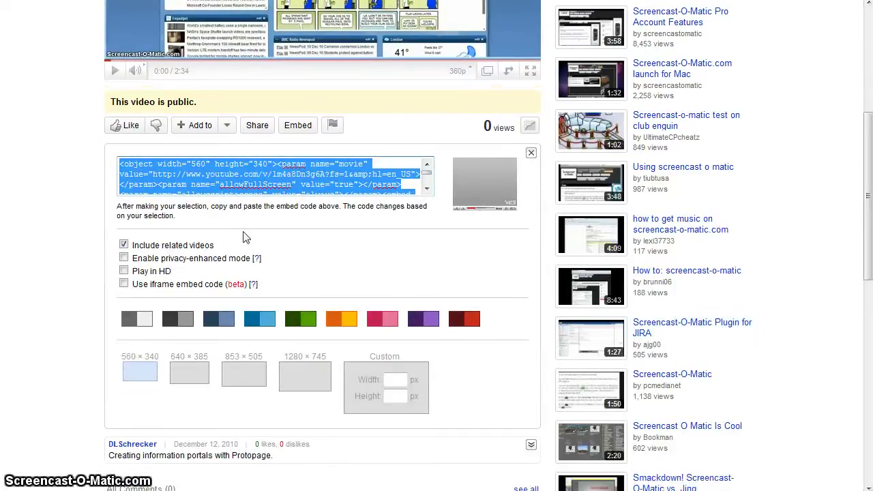
pyautogui.click(123, 244)
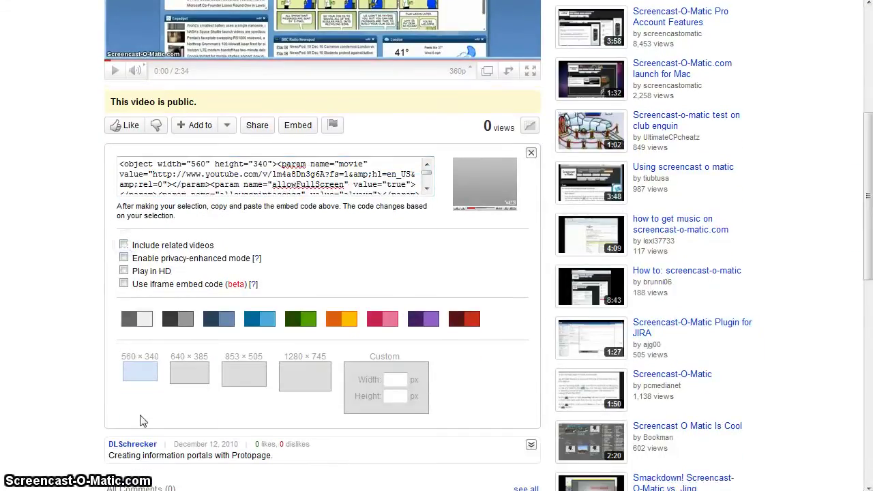
pyautogui.click(343, 321)
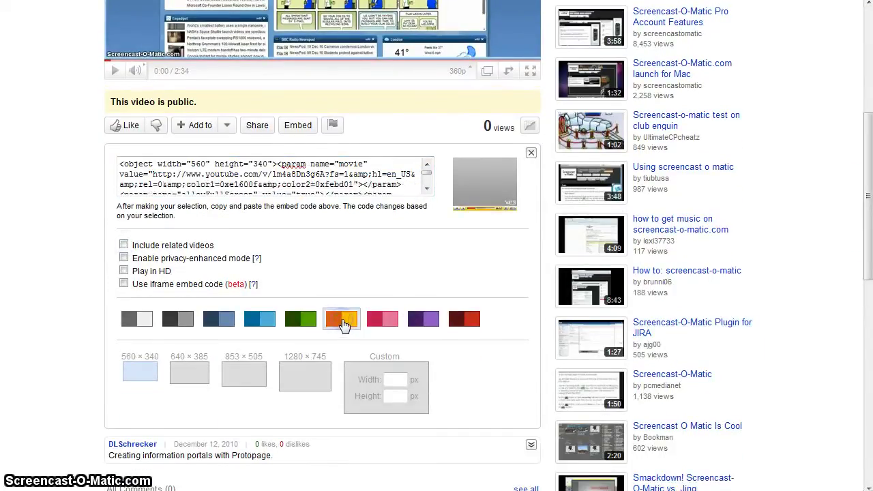
pyautogui.click(134, 375)
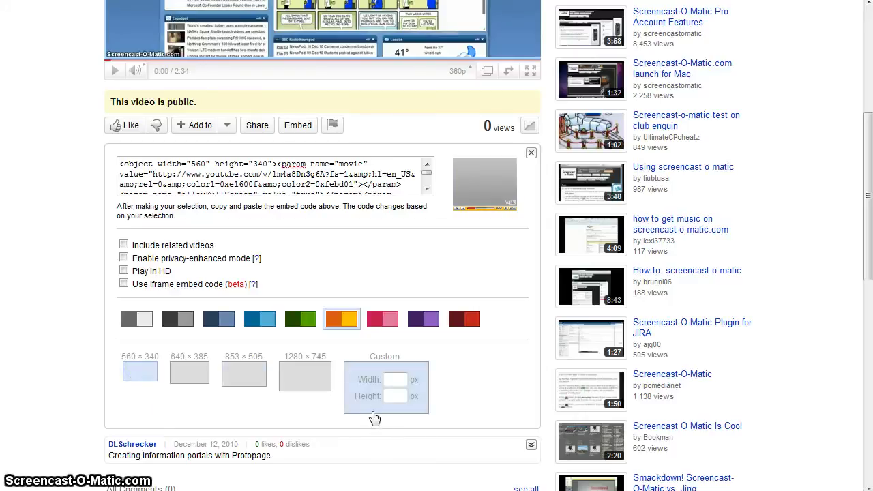
pyautogui.click(120, 163)
pyautogui.hotkey('ctrl', 'c')
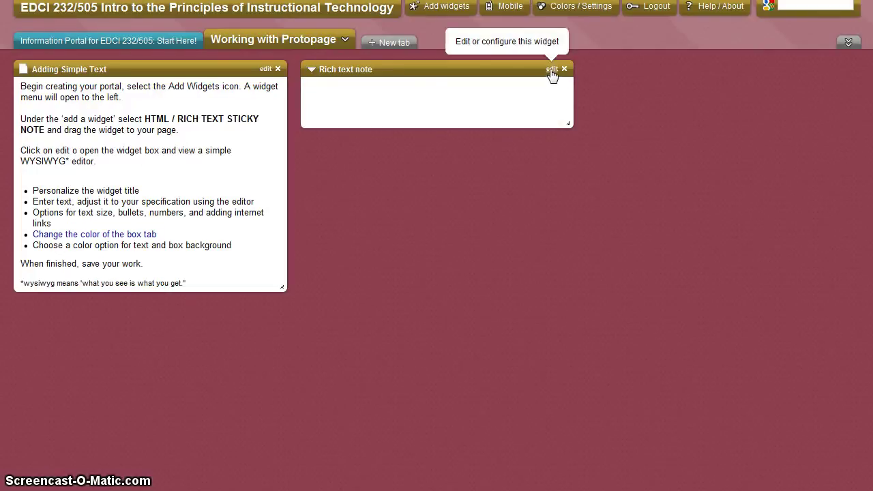
# - Open the empty note in HTML source mode and delete the leftover <br> tag
pyautogui.click(552, 69)
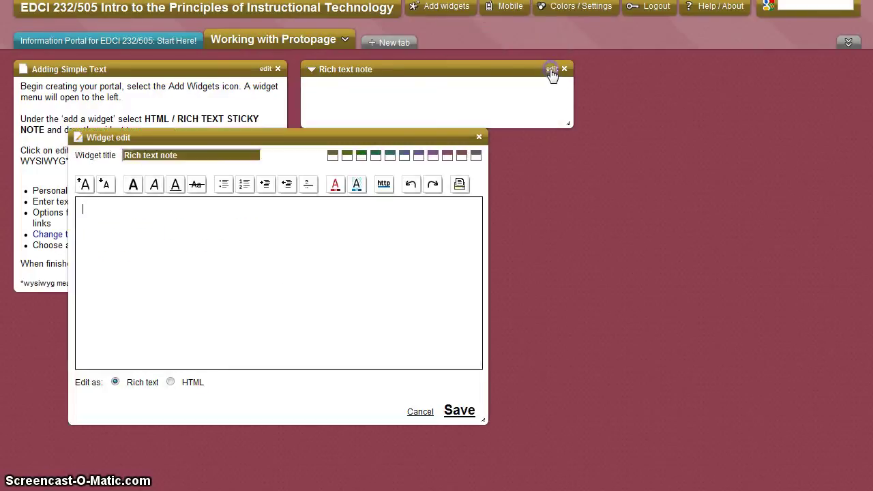
pyautogui.click(171, 383)
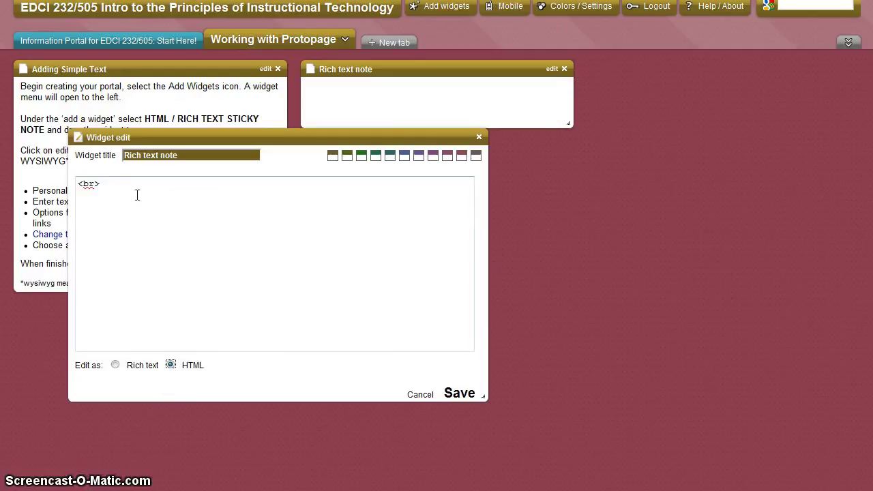
pyautogui.moveTo(129, 184); pyautogui.dragTo(77, 184)
pyautogui.press('BackSpace')
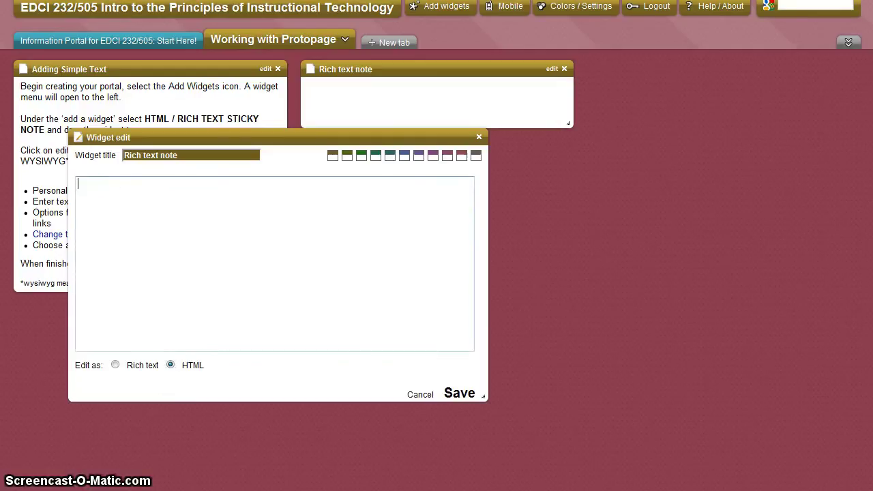
# - Paste the YouTube embed code, save the note, and enlarge it to fit the player
pyautogui.rightClick(189, 227)
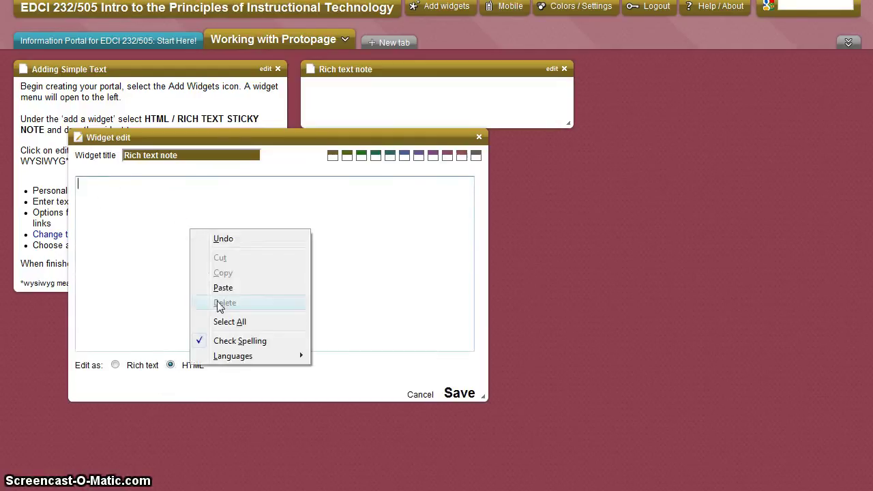
pyautogui.click(217, 287)
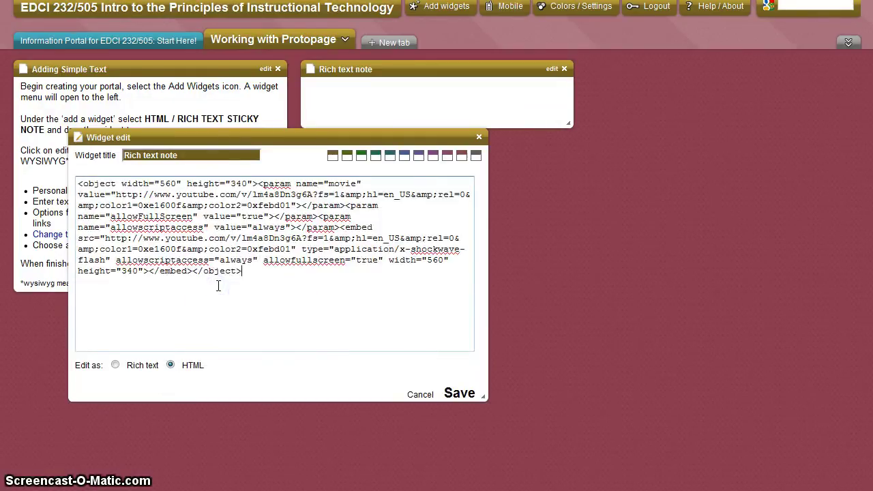
pyautogui.click(456, 395)
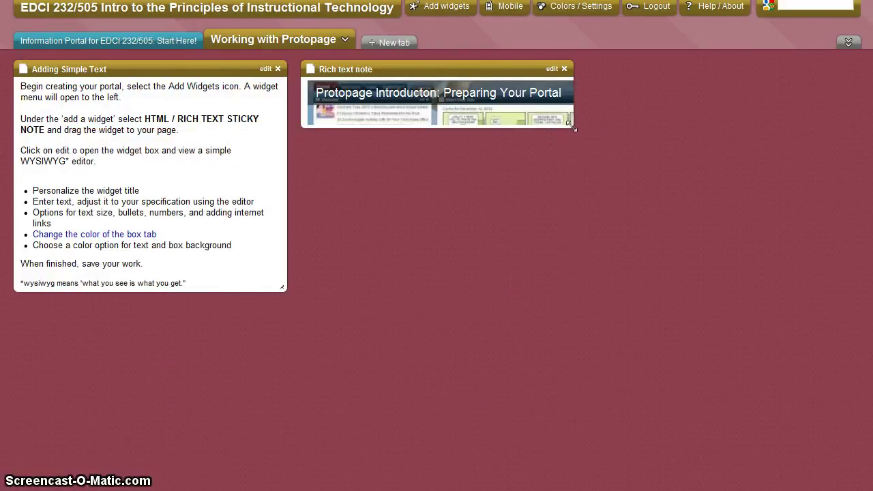
pyautogui.moveTo(572, 128); pyautogui.dragTo(692, 324)
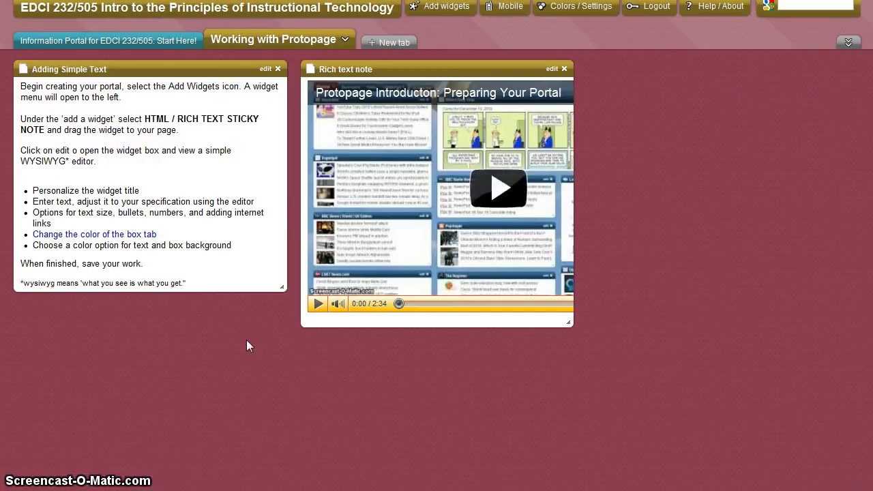
# - Play the embedded video and pause it at 0:05 of 2:34
pyautogui.click(509, 191)
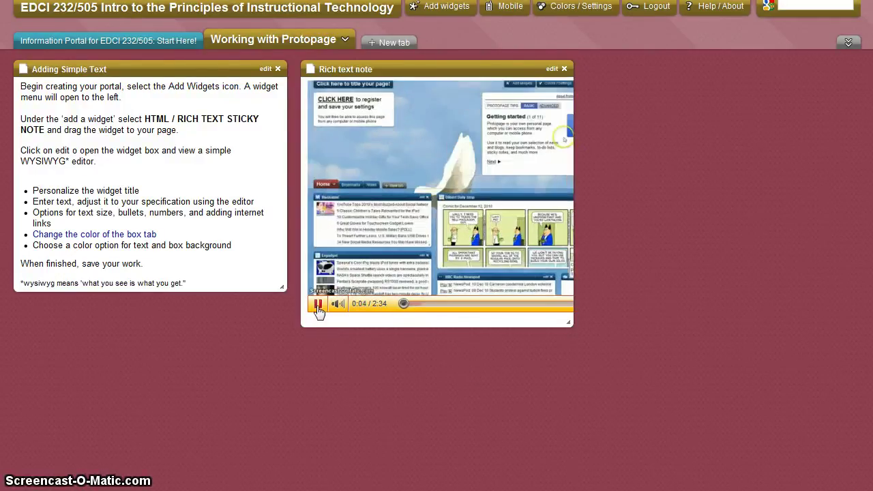
pyautogui.click(318, 305)
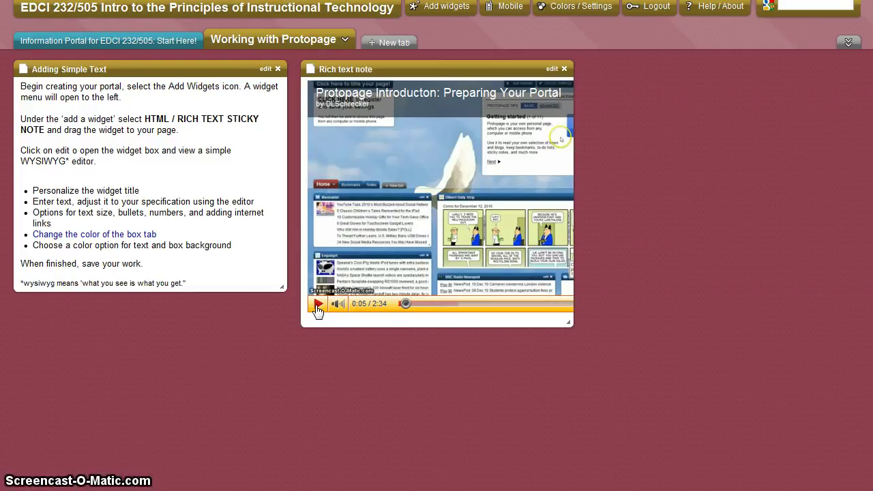
# - Place a Bookmarks widget to the right of the video and open its settings
pyautogui.click(449, 8)
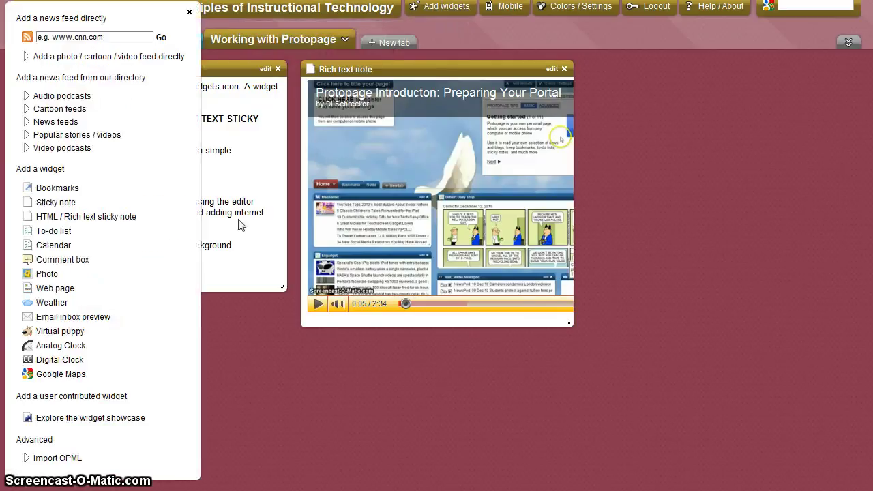
pyautogui.click(67, 190)
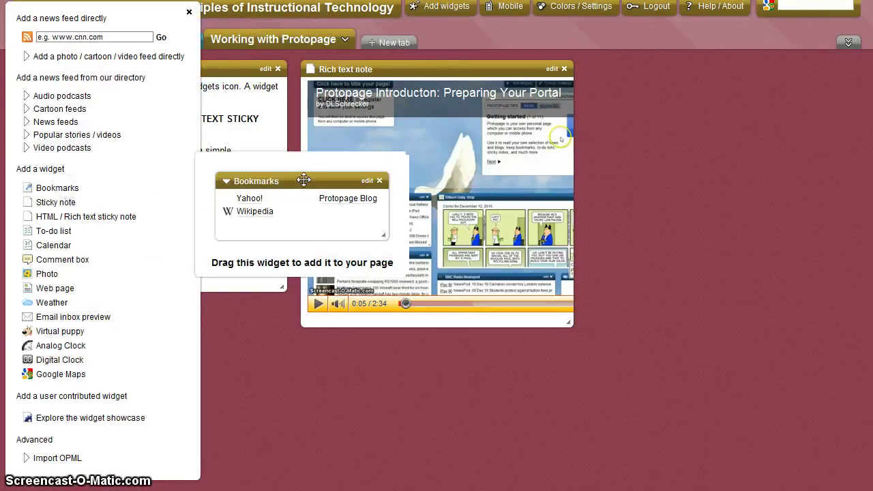
pyautogui.moveTo(304, 172); pyautogui.dragTo(726, 82)
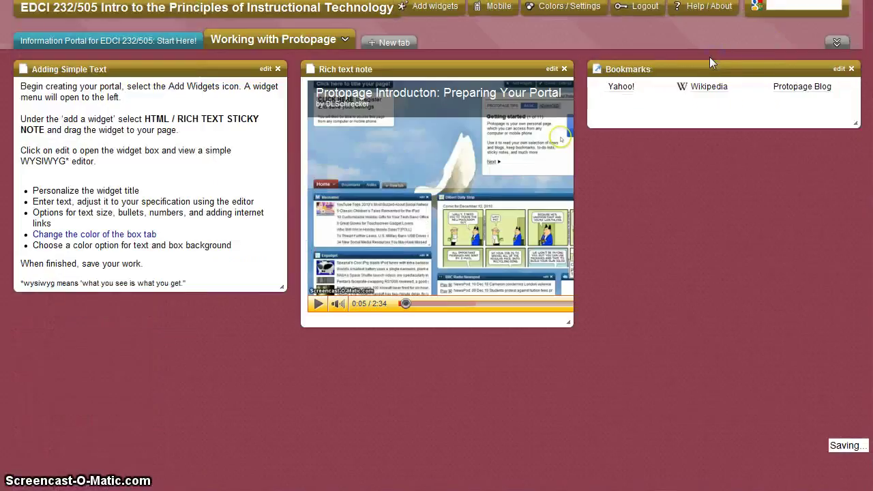
pyautogui.click(839, 69)
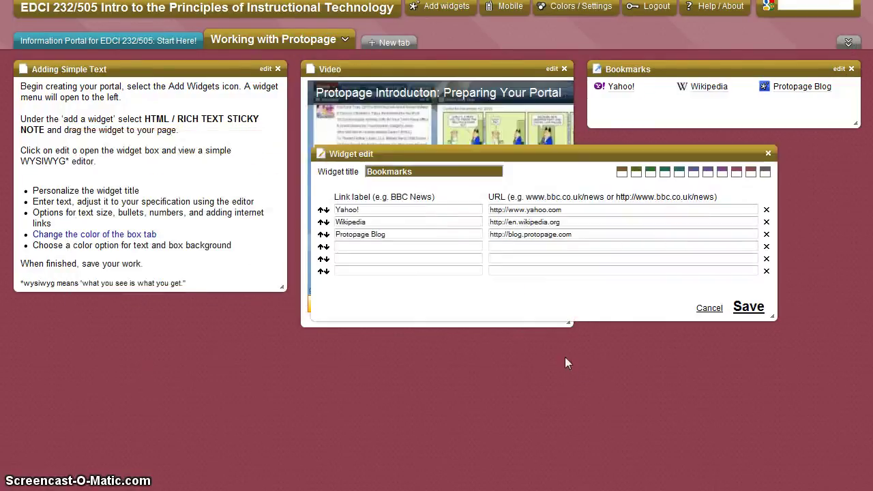
# - Retitle the widget 'Course Bookmarks' and clear the Yahoo! label and URL from the first row
pyautogui.moveTo(438, 172); pyautogui.dragTo(307, 171)
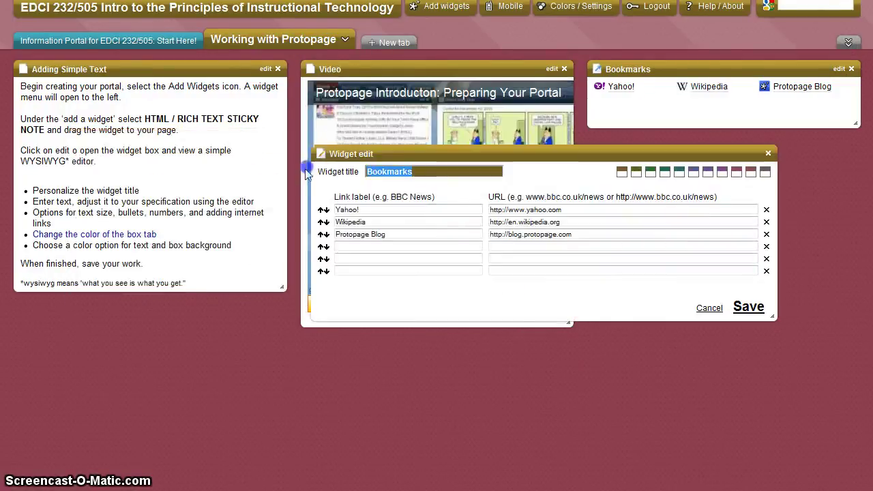
pyautogui.write('Course Bookmarks')
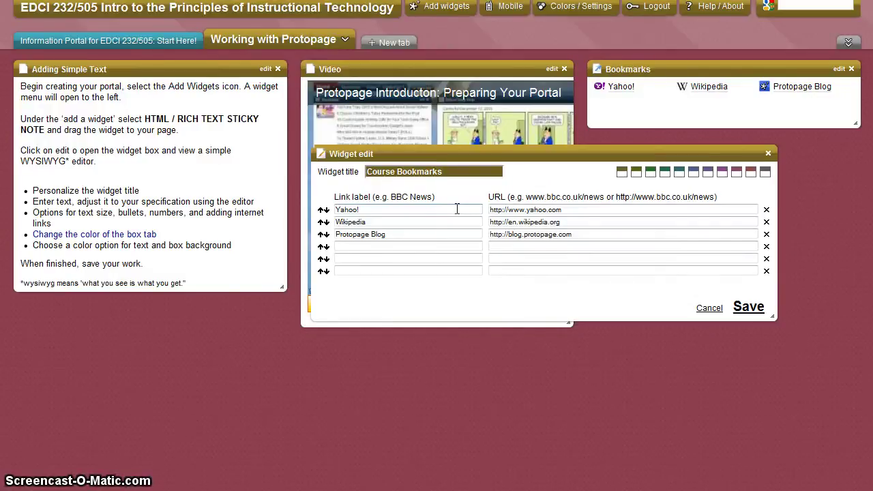
pyautogui.moveTo(458, 209); pyautogui.dragTo(246, 204)
pyautogui.press('BackSpace')
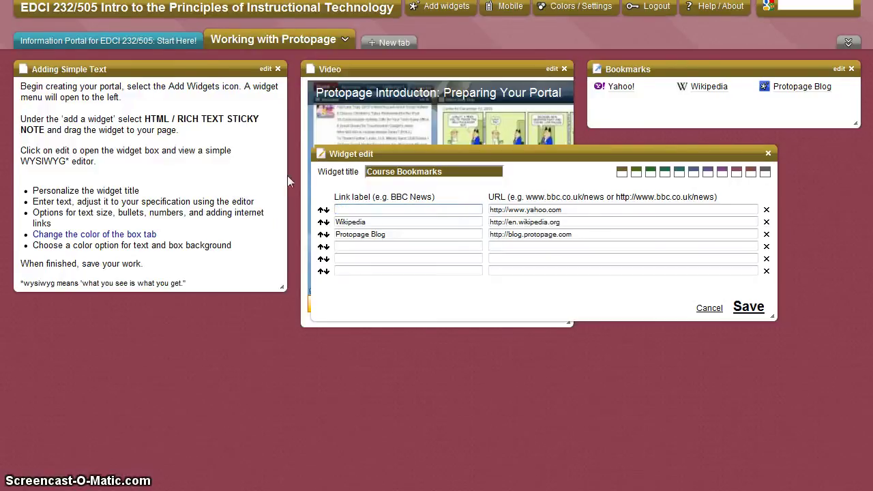
pyautogui.moveTo(599, 211); pyautogui.dragTo(348, 195)
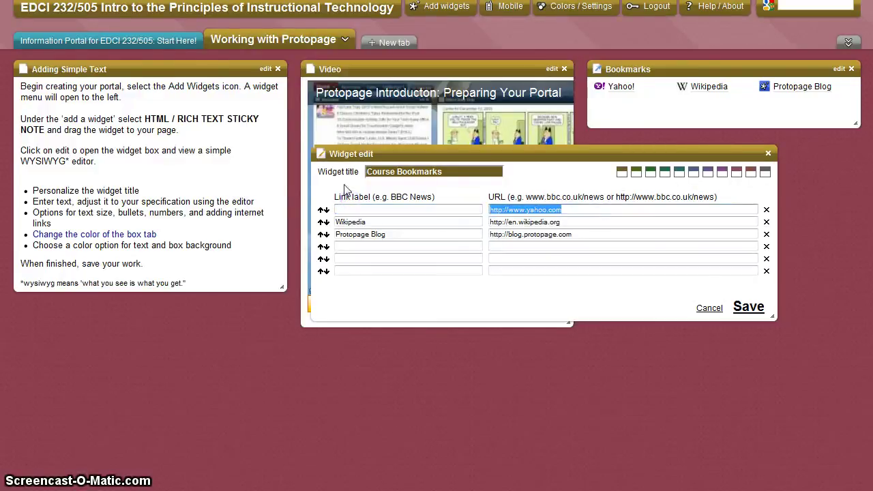
pyautogui.press('BackSpace')
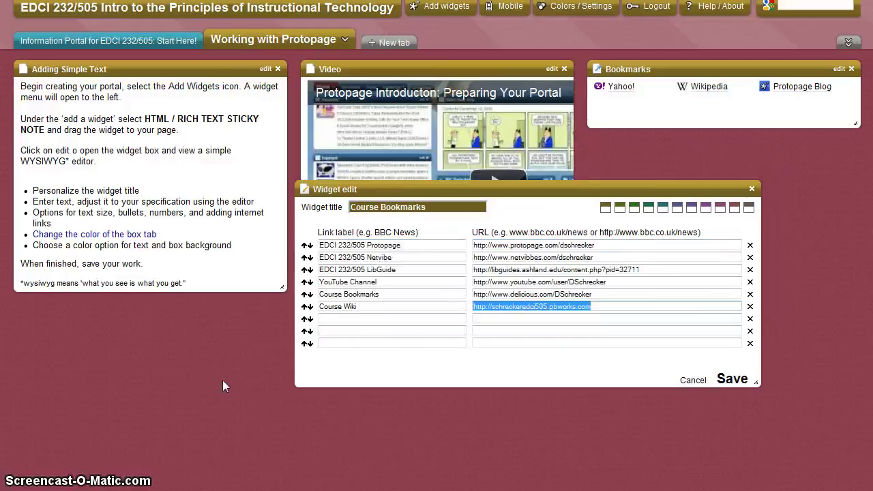
# - Finish the course links through Course Wiki and save the six bookmarks
pyautogui.click(669, 319)
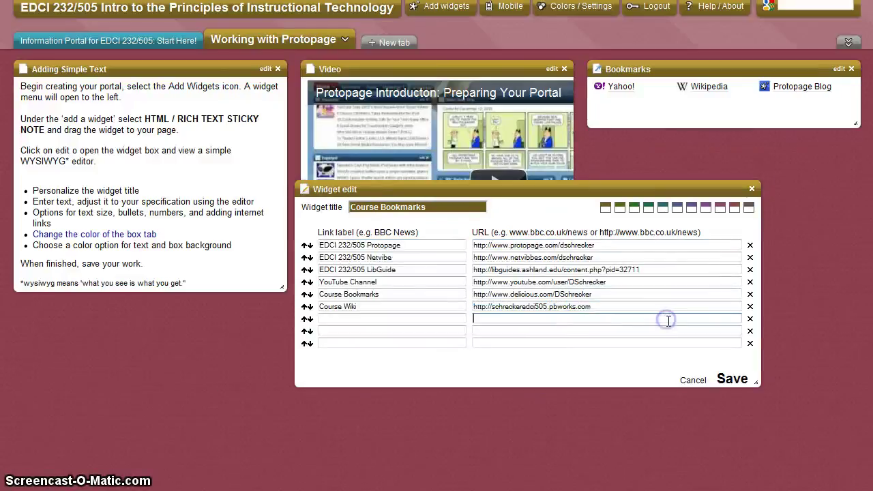
pyautogui.click(751, 322)
pyautogui.click(750, 343)
pyautogui.click(732, 379)
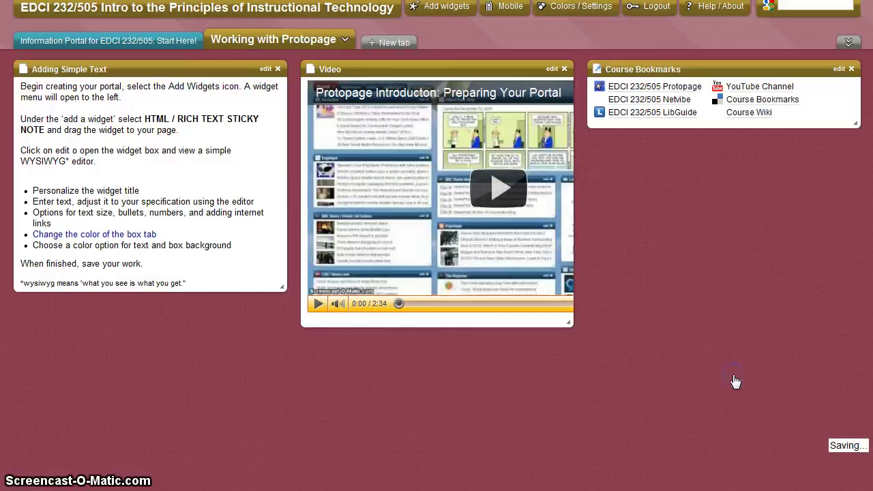
# - Make the Course Bookmarks widget slightly taller, then bring up the Add widgets list
pyautogui.moveTo(853, 120); pyautogui.dragTo(861, 154)
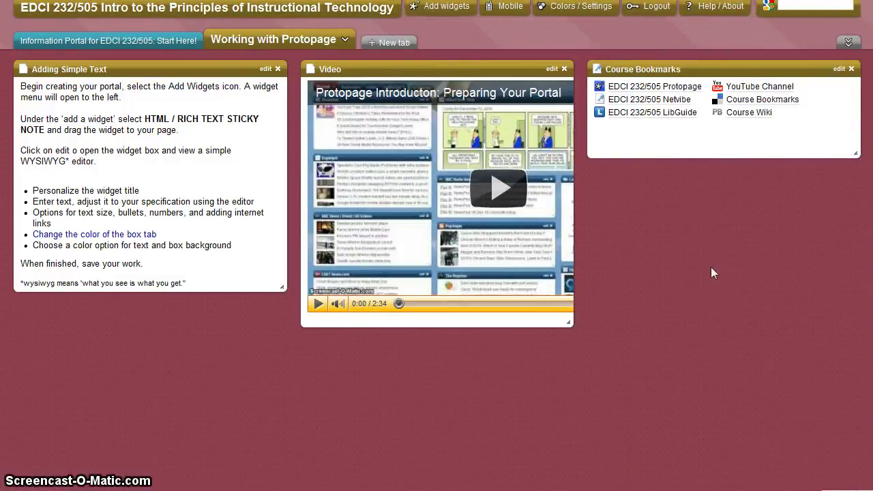
pyautogui.click(426, 13)
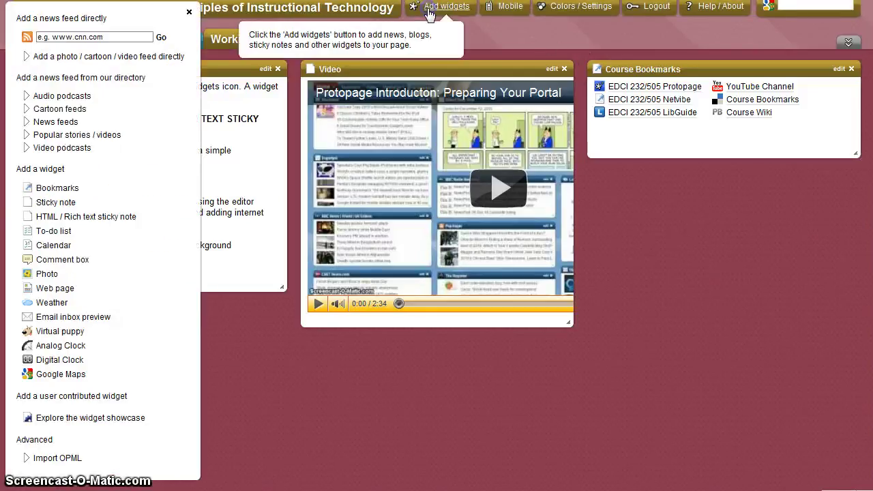